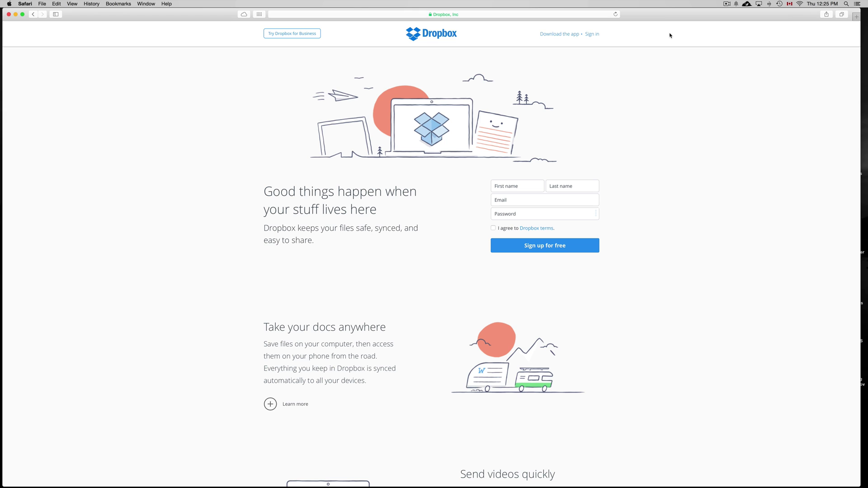
Step: Skip past the sign-up form on dropbox.com and go to Sign in for the existing account
{"action": "left_click", "coordinate": [513, 14]}
{"action": "left_click", "coordinate": [715, 84]}
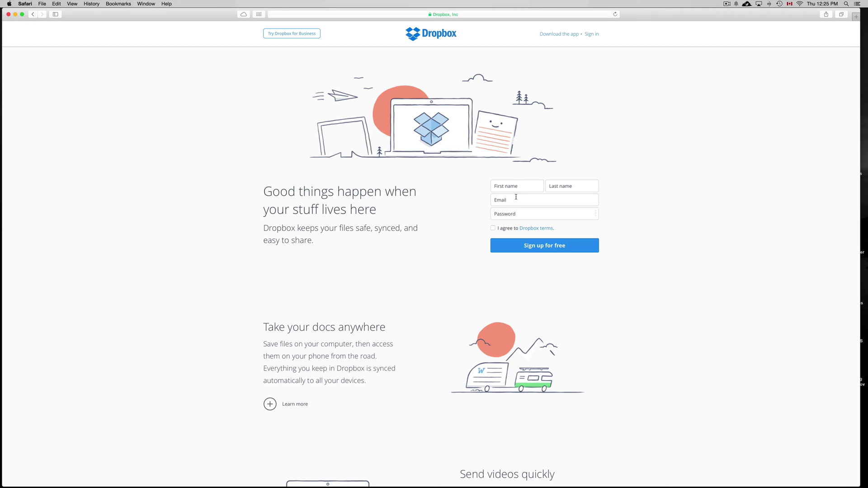
{"action": "left_click", "coordinate": [527, 187]}
{"action": "left_click", "coordinate": [558, 188]}
{"action": "left_click", "coordinate": [537, 201]}
{"action": "left_click", "coordinate": [570, 214]}
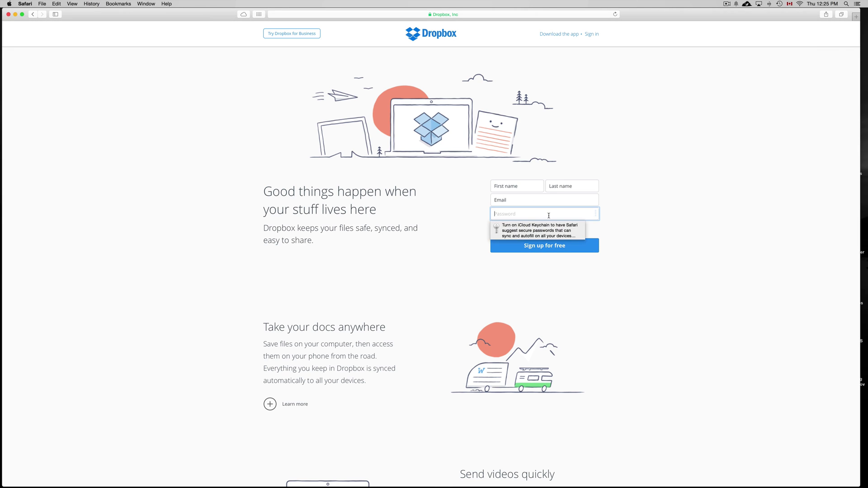
{"action": "left_click", "coordinate": [688, 217]}
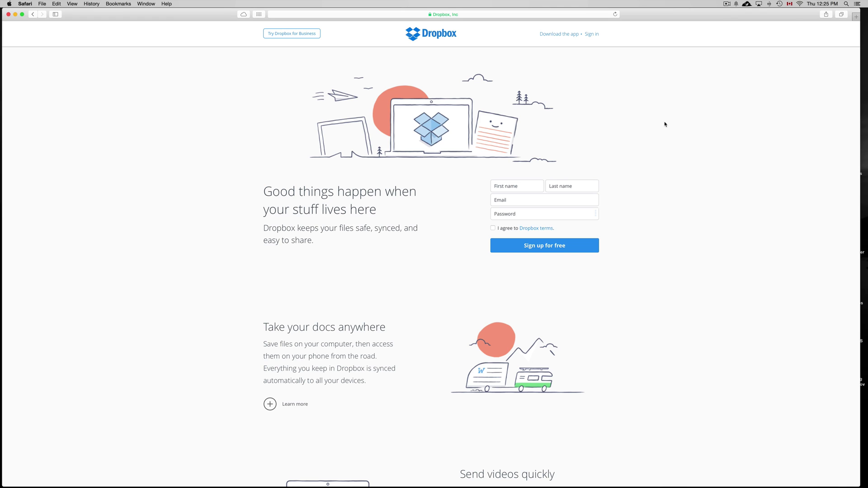
{"action": "left_click", "coordinate": [592, 34]}
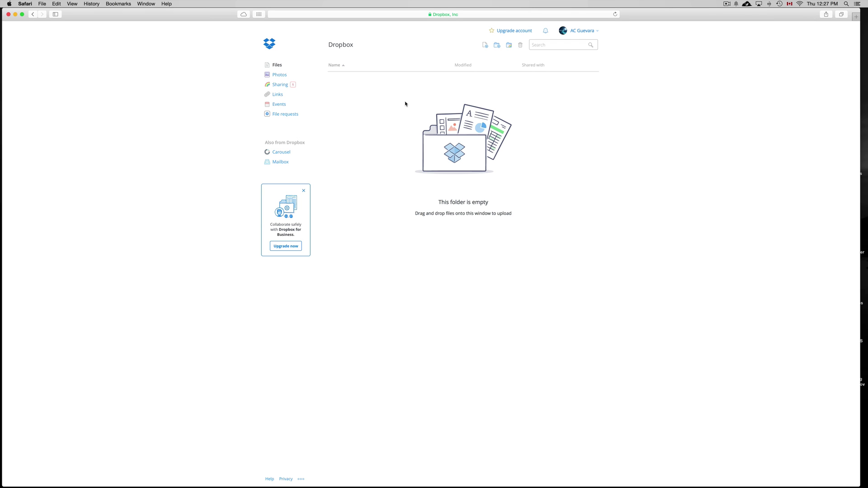
{"action": "left_click", "coordinate": [277, 66]}
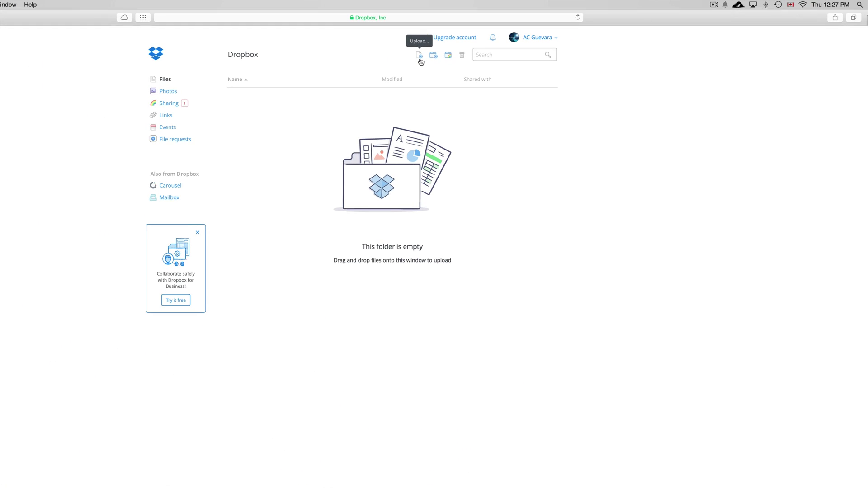
{"action": "left_click", "coordinate": [420, 61]}
Step: Upload logo_large.gif from the Desktop into the root folder via Choose files
{"action": "left_click", "coordinate": [414, 139]}
{"action": "left_click", "coordinate": [241, 83]}
{"action": "left_click", "coordinate": [551, 316]}
{"action": "left_click", "coordinate": [457, 134]}
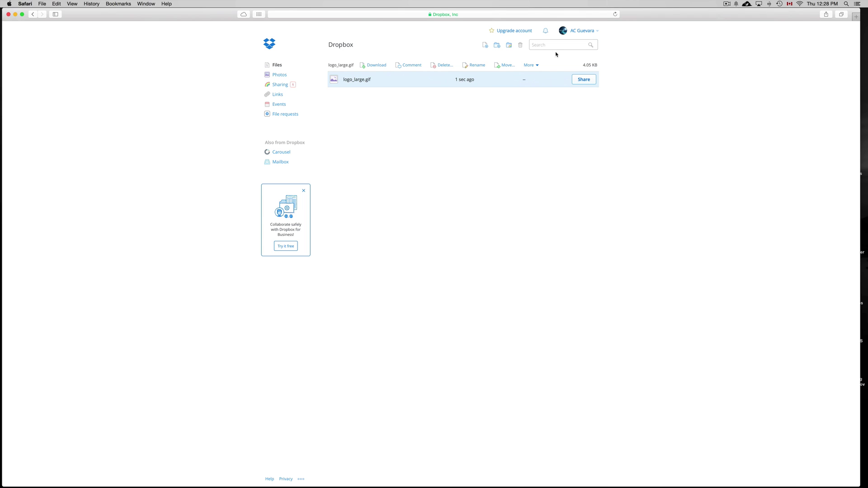
Step: From the account menu's Install page, start the free download of the Mac desktop app
{"action": "left_click", "coordinate": [597, 31]}
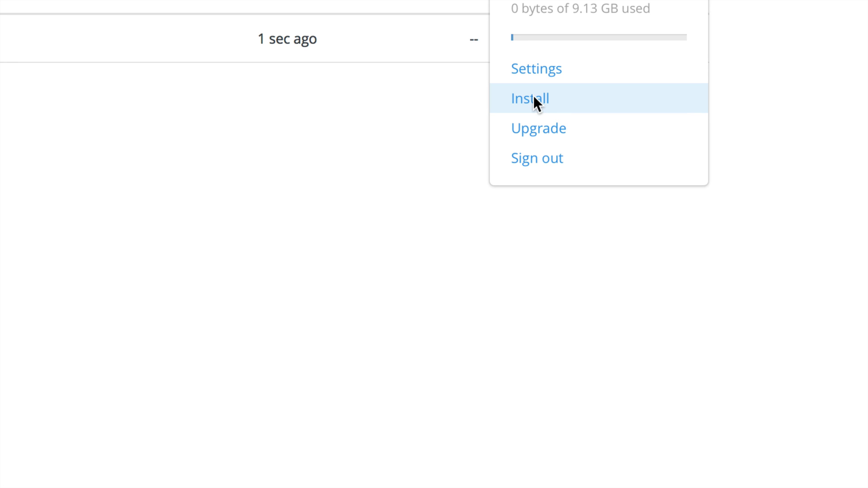
{"action": "left_click", "coordinate": [534, 98]}
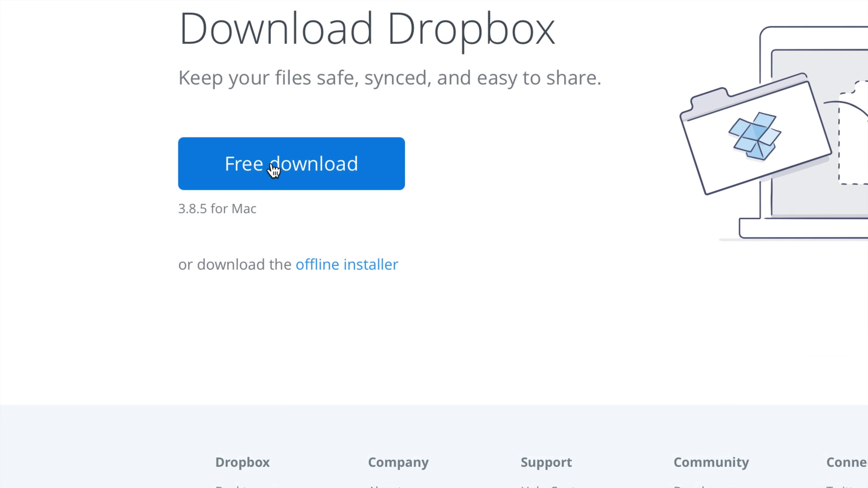
{"action": "left_click", "coordinate": [400, 155]}
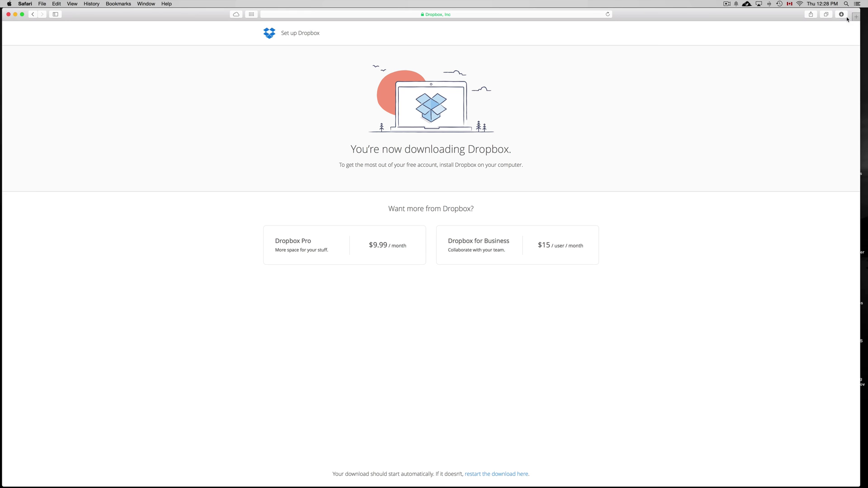
Step: Run DropboxInstaller.dmg from Downloads and allow the installer to open
{"action": "left_click", "coordinate": [841, 15]}
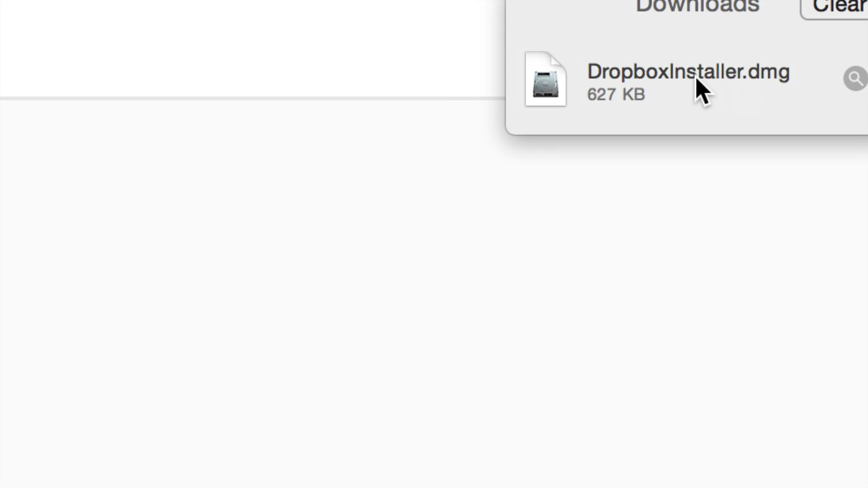
{"action": "double_click", "coordinate": [684, 74]}
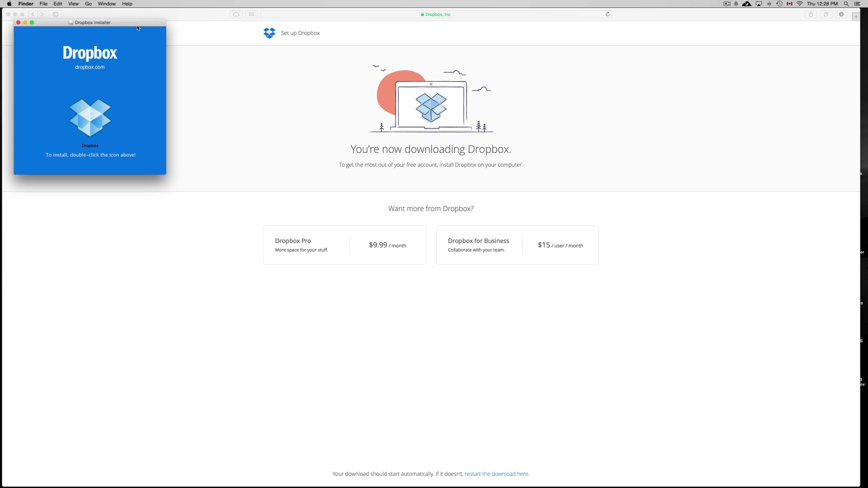
{"action": "left_click_drag", "start_coordinate": [137, 27], "coordinate": [418, 73]}
{"action": "double_click", "coordinate": [372, 171]}
{"action": "left_click", "coordinate": [509, 168]}
{"action": "mouse_move", "coordinate": [477, 118]}
{"action": "left_mouse_down"}
{"action": "mouse_move", "coordinate": [515, 116]}
{"action": "mouse_move", "coordinate": [536, 89]}
{"action": "left_mouse_up"}
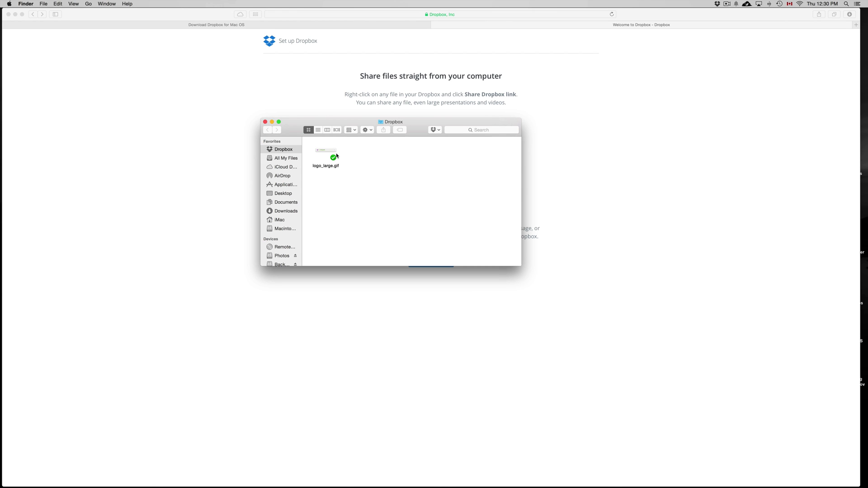
Step: Bring the mirrored iPhone screen to the front to view the Dropbox mobile app
{"action": "mouse_move", "coordinate": [434, 486]}
{"action": "left_click", "coordinate": [522, 473]}
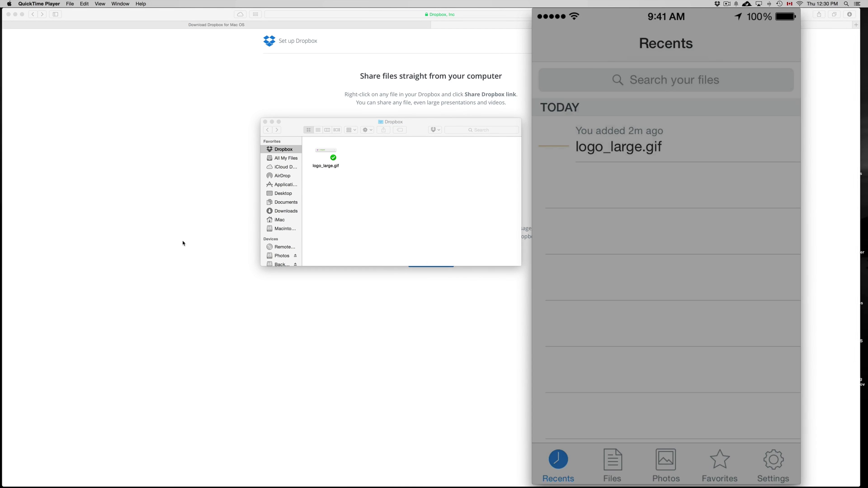
Step: Return to Safari and close the Welcome to Dropbox tab, leaving the download page
{"action": "left_click", "coordinate": [183, 242]}
{"action": "left_click", "coordinate": [393, 26]}
{"action": "left_click", "coordinate": [511, 29]}
{"action": "left_click", "coordinate": [435, 24]}
Step: Go back to the Files page and create a share link for logo_large.gif
{"action": "left_click", "coordinate": [35, 14]}
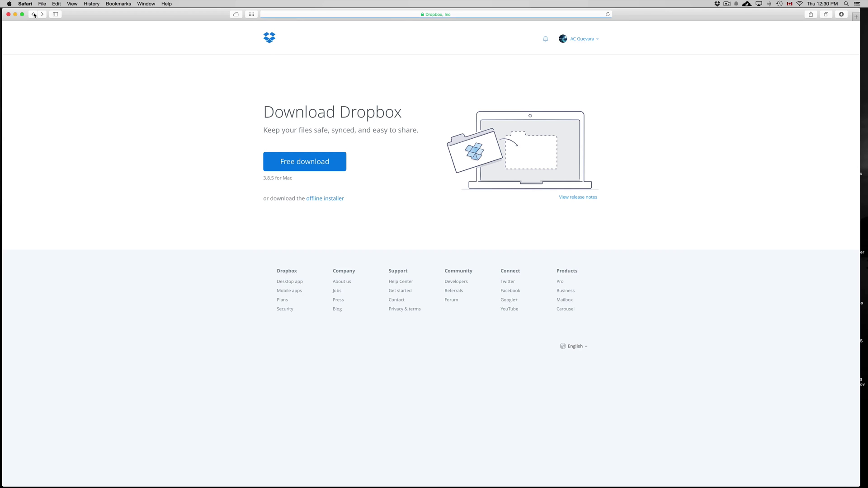
{"action": "left_click", "coordinate": [35, 14]}
{"action": "left_click", "coordinate": [587, 82]}
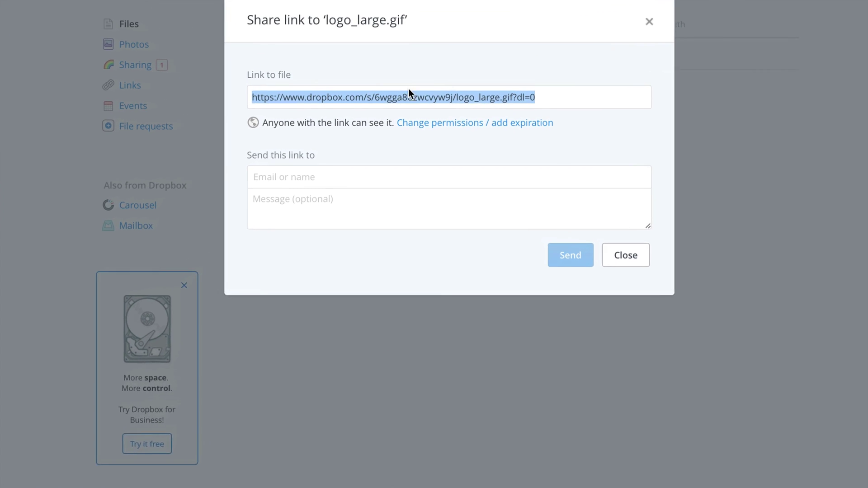
{"action": "left_click", "coordinate": [484, 99]}
{"action": "left_click_drag", "start_coordinate": [544, 94], "coordinate": [227, 102]}
Step: Select the share link text for copying and close the share window
{"action": "left_click", "coordinate": [273, 180]}
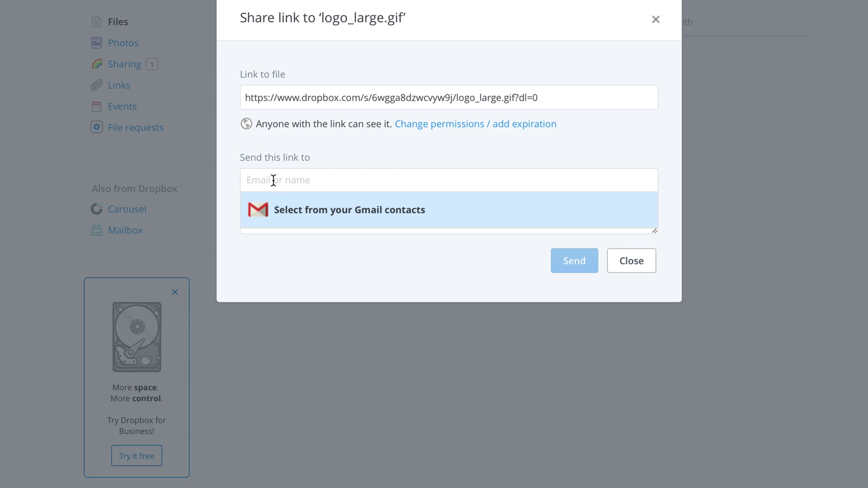
{"action": "left_click", "coordinate": [525, 159]}
{"action": "left_click_drag", "start_coordinate": [553, 95], "coordinate": [187, 90]}
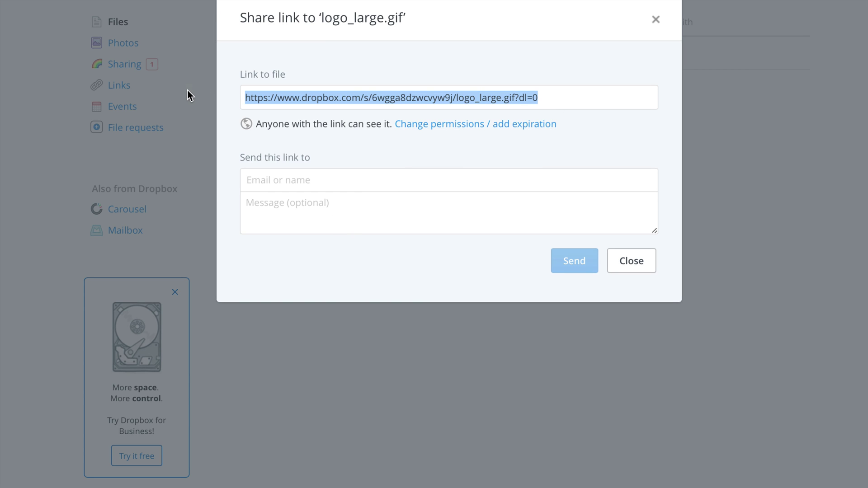
{"action": "left_click", "coordinate": [619, 266]}
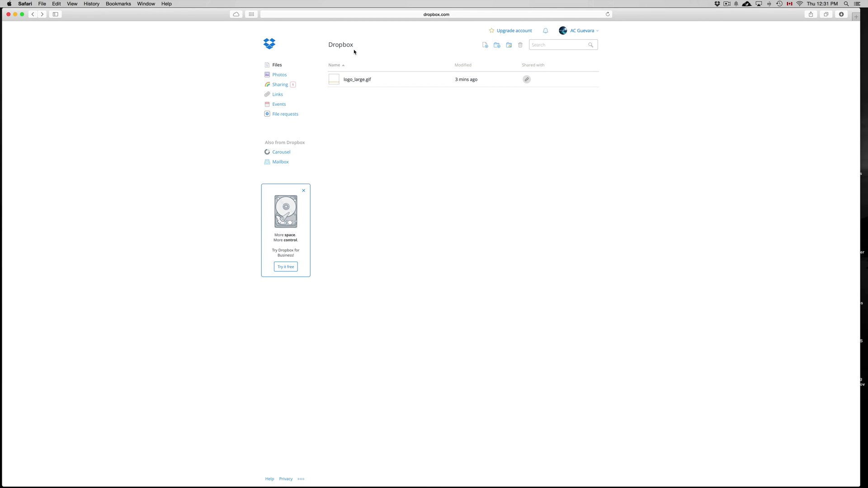
Step: Via Mission Control, bring up Finder's Dropbox folder and select logo_large.gif
{"action": "mouse_move", "coordinate": [539, 82]}
{"action": "key", "text": "ctrl+Up"}
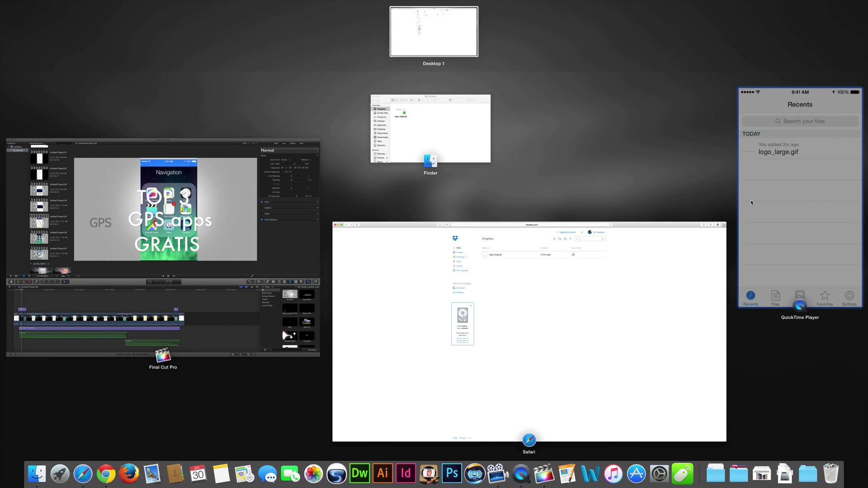
{"action": "left_click", "coordinate": [432, 128]}
{"action": "left_click_drag", "start_coordinate": [292, 128], "coordinate": [241, 61]}
{"action": "left_click", "coordinate": [274, 88]}
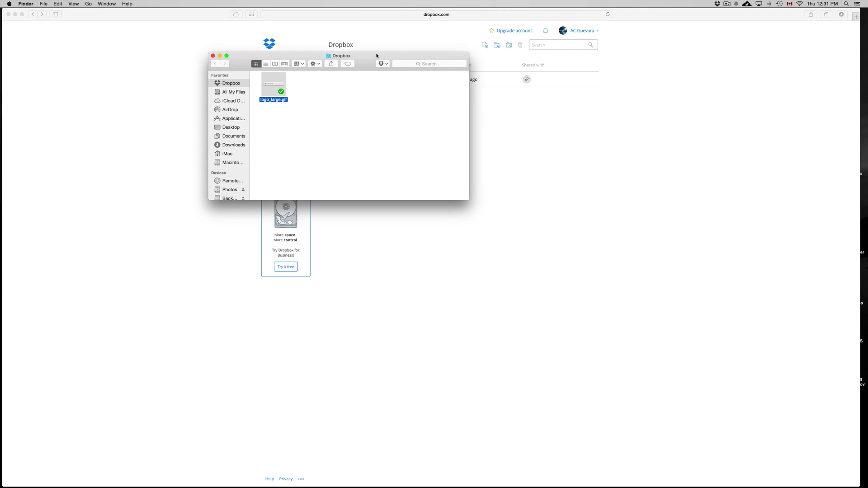
Step: Delete logo_large.gif with Cmd+Delete and reveal the now-empty web folder
{"action": "left_click_drag", "start_coordinate": [377, 56], "coordinate": [466, 126]}
{"action": "left_click", "coordinate": [403, 158]}
{"action": "left_click", "coordinate": [357, 157]}
{"action": "key", "text": "super+BackSpace"}
{"action": "left_click_drag", "start_coordinate": [444, 134], "coordinate": [231, 182]}
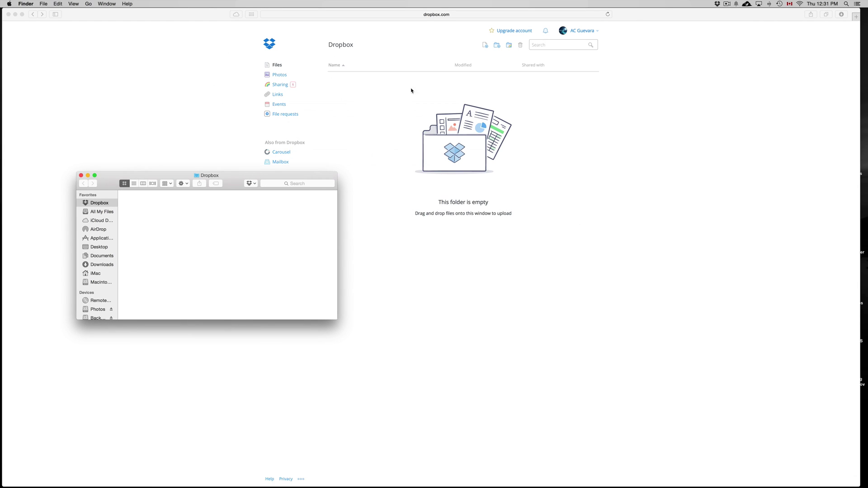
{"action": "left_click", "coordinate": [665, 112]}
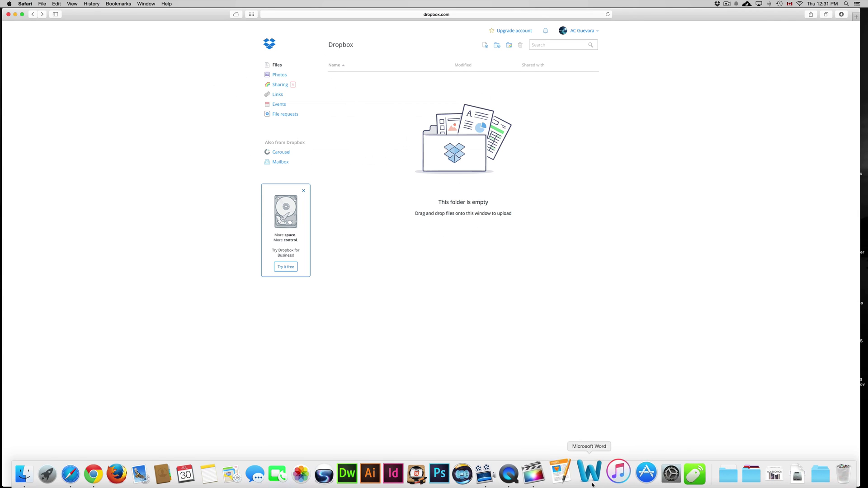
{"action": "left_click", "coordinate": [522, 472]}
{"action": "left_click", "coordinate": [474, 197]}
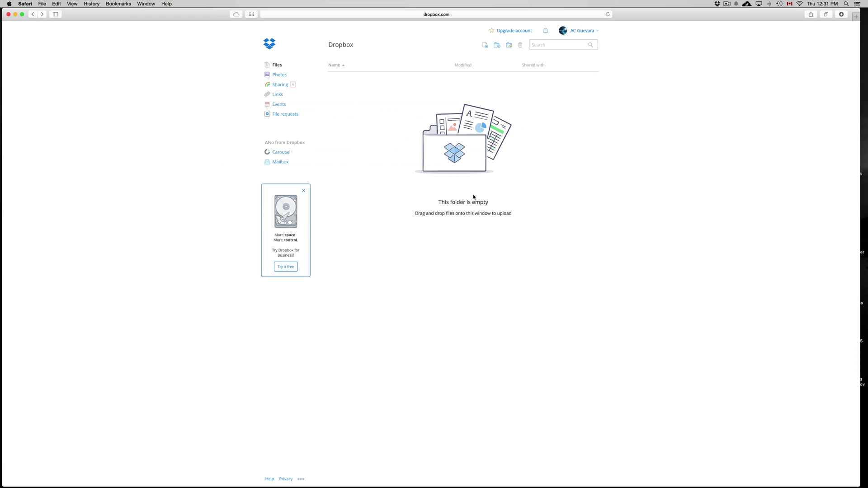
{"action": "left_click", "coordinate": [523, 472]}
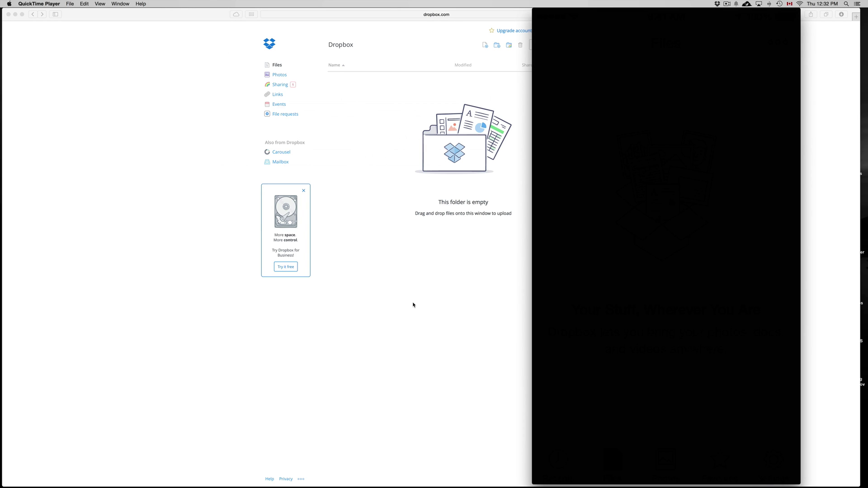
{"action": "left_click", "coordinate": [351, 271]}
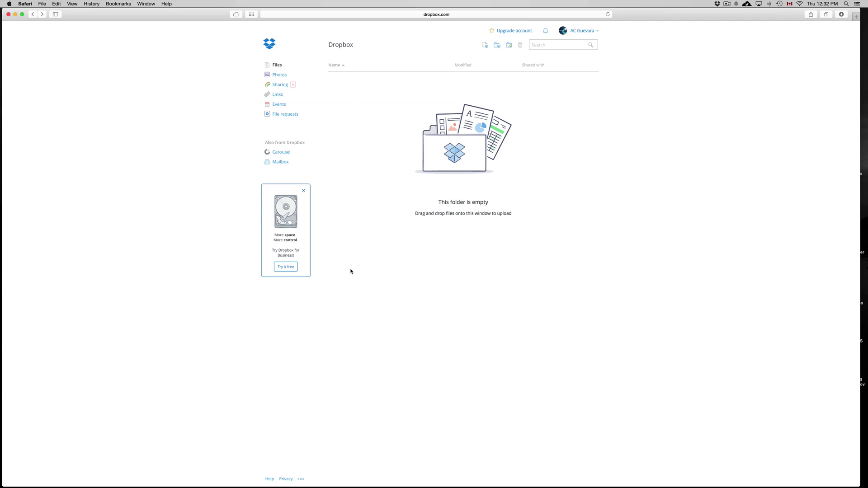